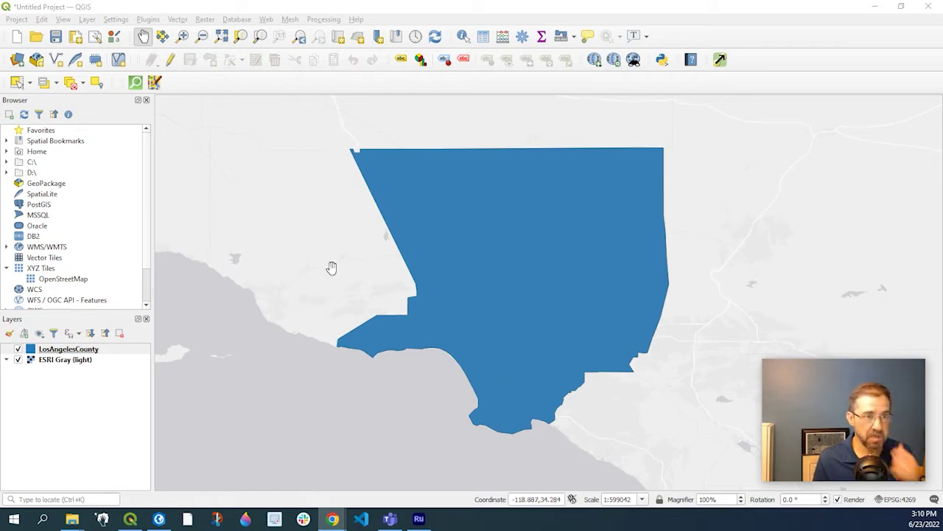
# Step: Open Create Grid from Vector > Research Tools, then close it again
pyautogui.click(178, 20)
pyautogui.moveTo(196, 104)
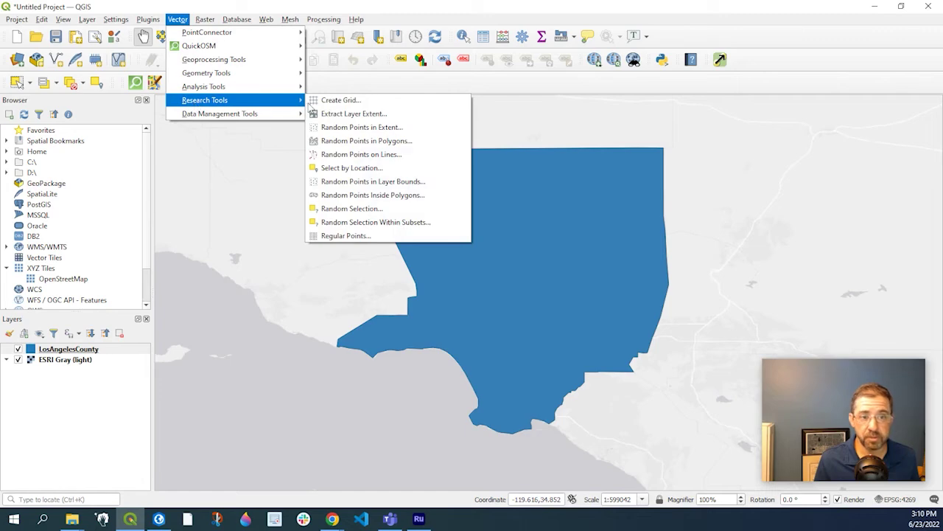
pyautogui.click(368, 101)
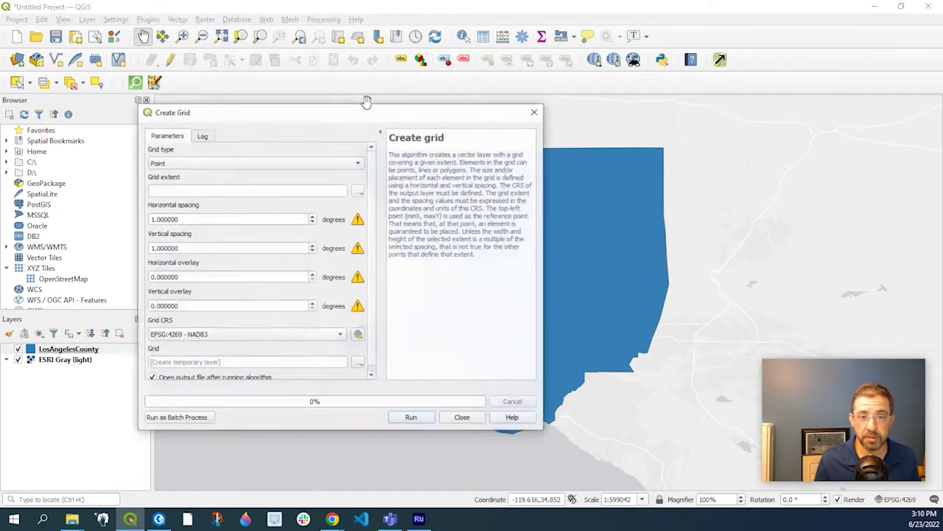
pyautogui.click(535, 112)
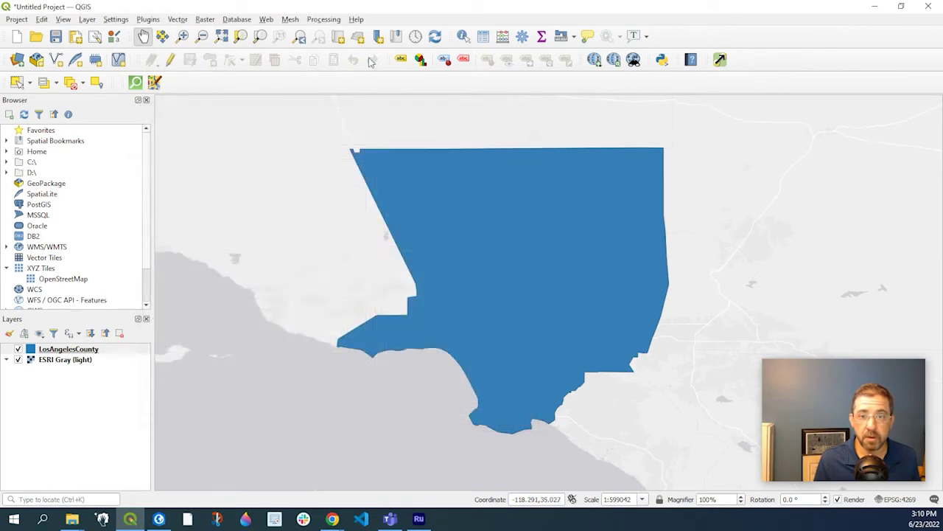
# Step: Search the Processing Toolbox for 'create grid' and select the Create grid algorithm
pyautogui.click(325, 21)
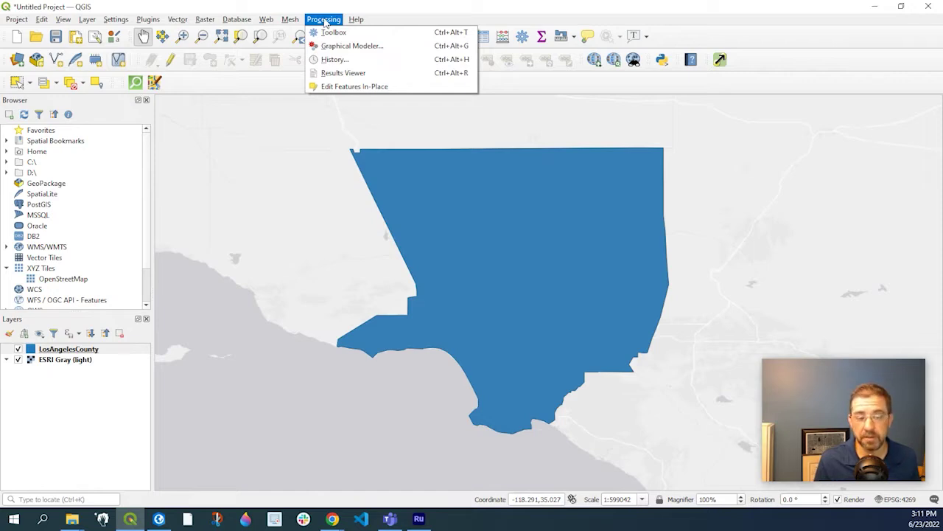
pyautogui.click(335, 34)
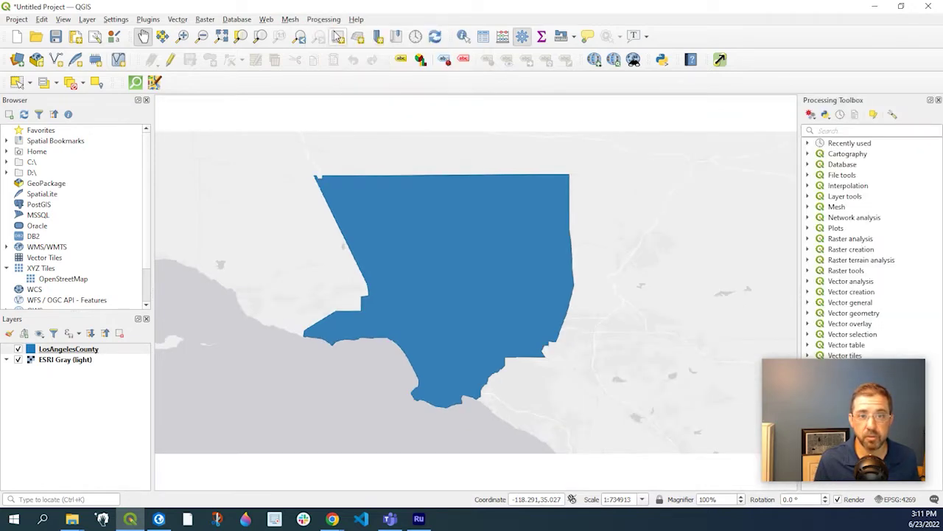
pyautogui.click(853, 131)
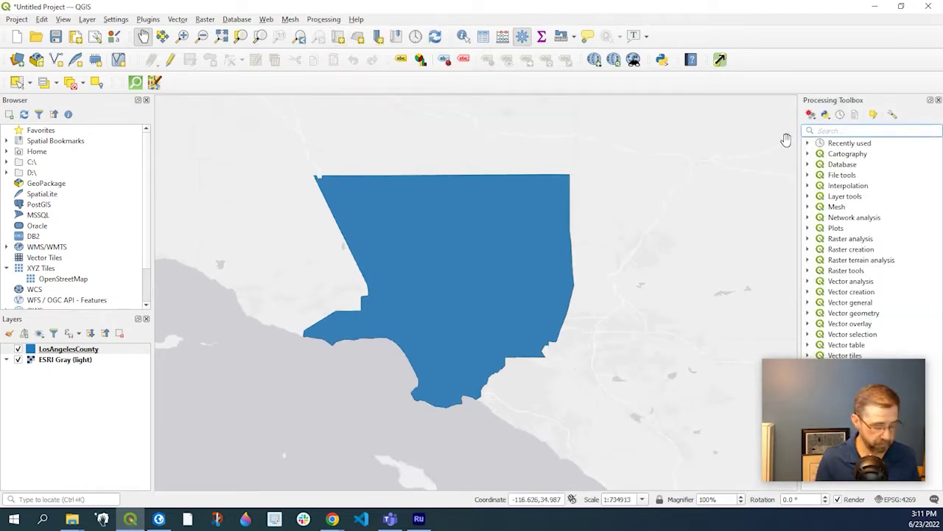
pyautogui.write('create grid')
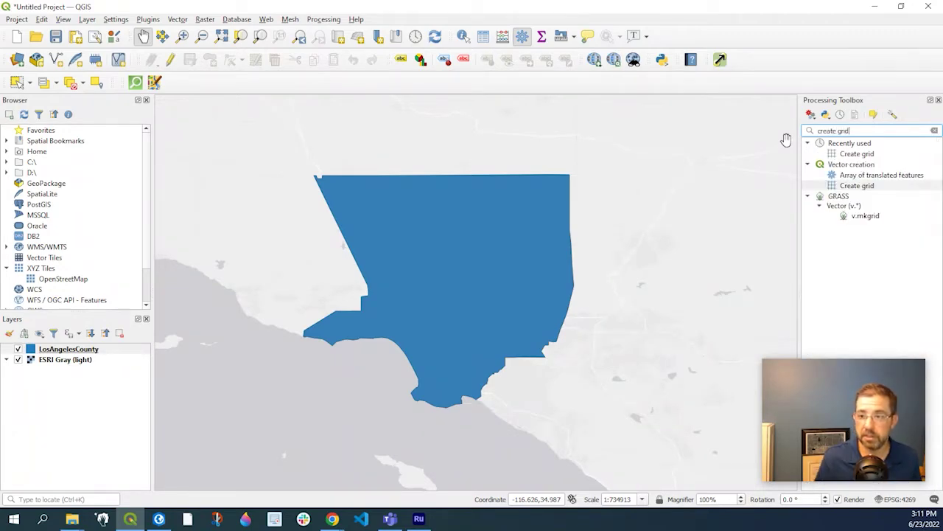
pyautogui.click(862, 186)
# Step: Open the Create grid settings, move the dialog right, and keep Point as grid type
pyautogui.doubleClick(863, 189)
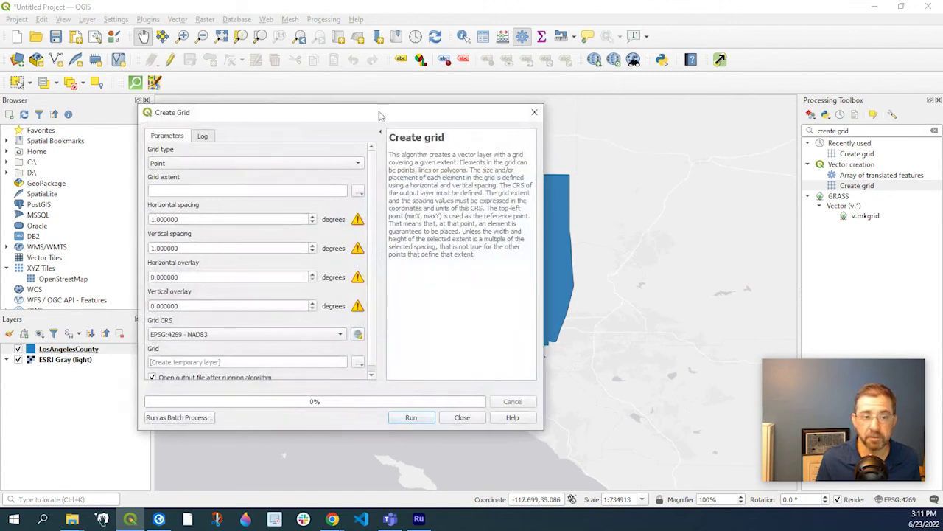
pyautogui.moveTo(331, 113); pyautogui.dragTo(393, 109)
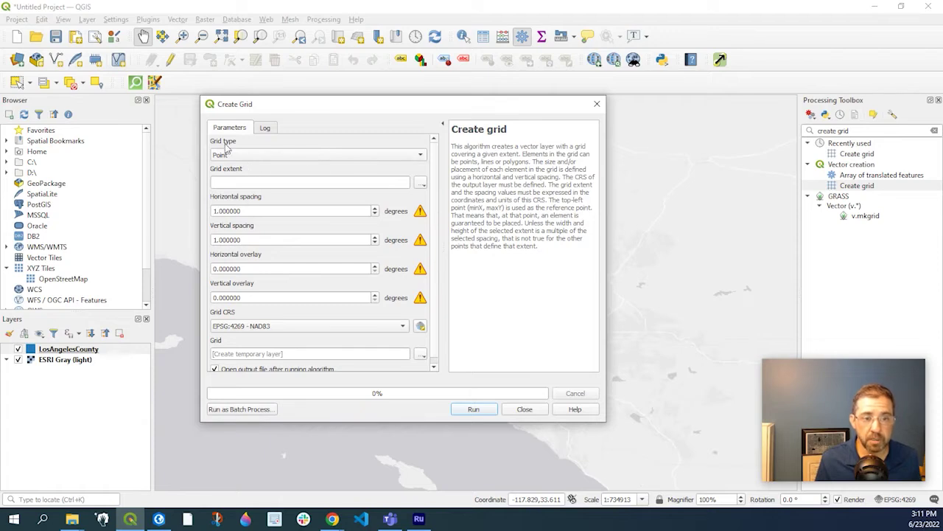
pyautogui.click(271, 156)
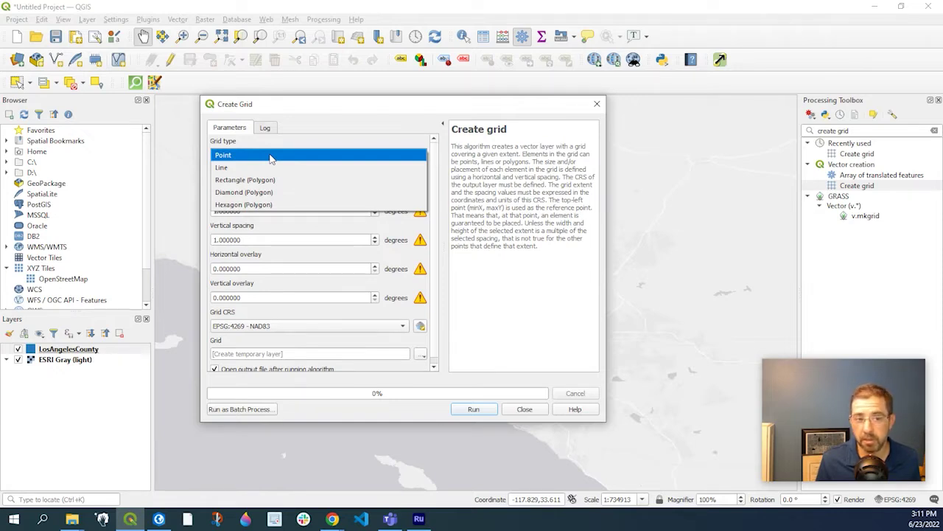
pyautogui.click(331, 118)
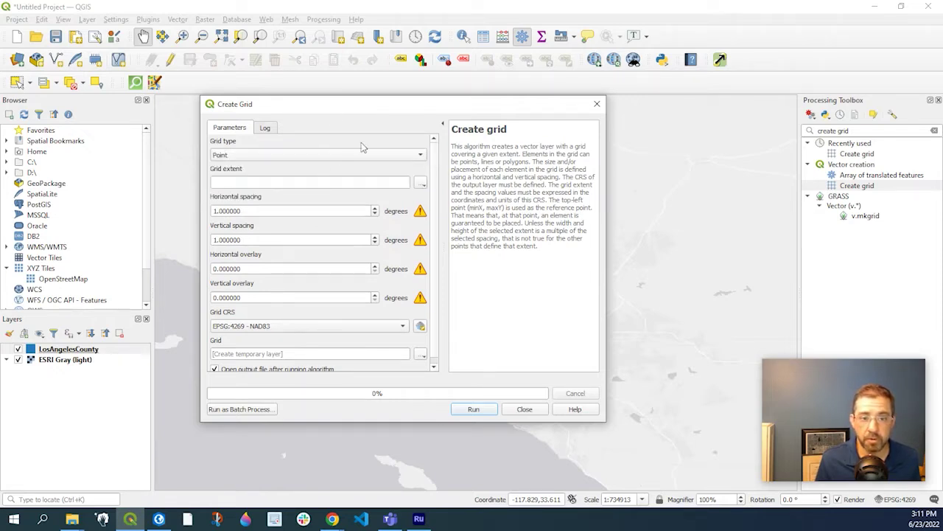
# Step: Draw a grid extent on the map canvas, then clear that extent value
pyautogui.click(422, 184)
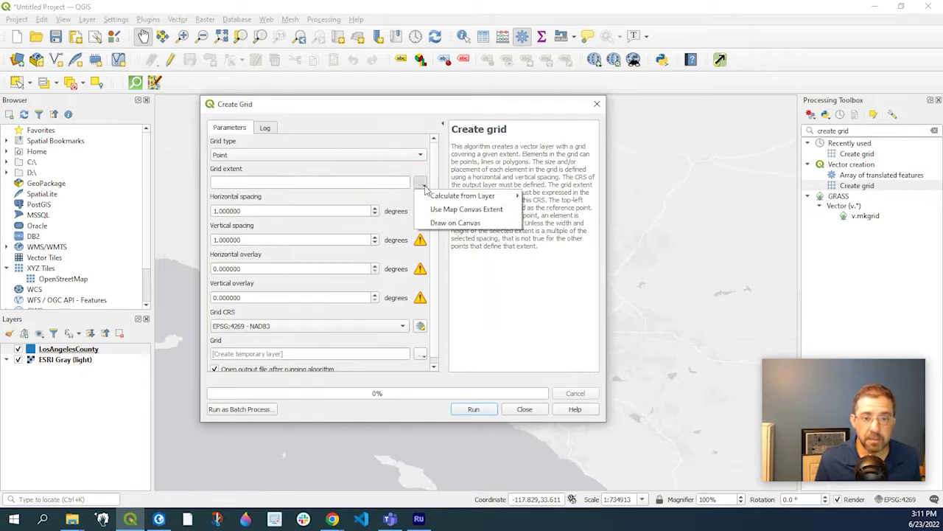
pyautogui.moveTo(428, 196)
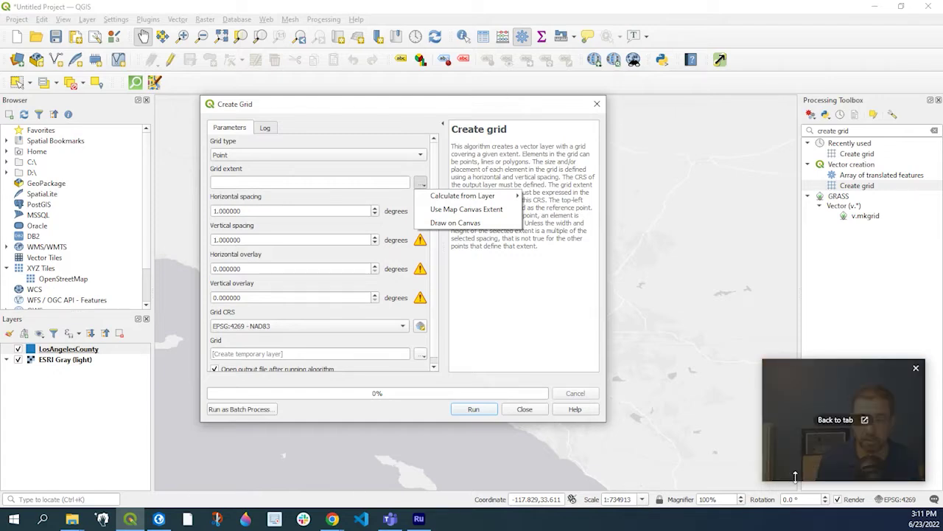
pyautogui.click(463, 224)
pyautogui.moveTo(238, 130); pyautogui.dragTo(665, 420)
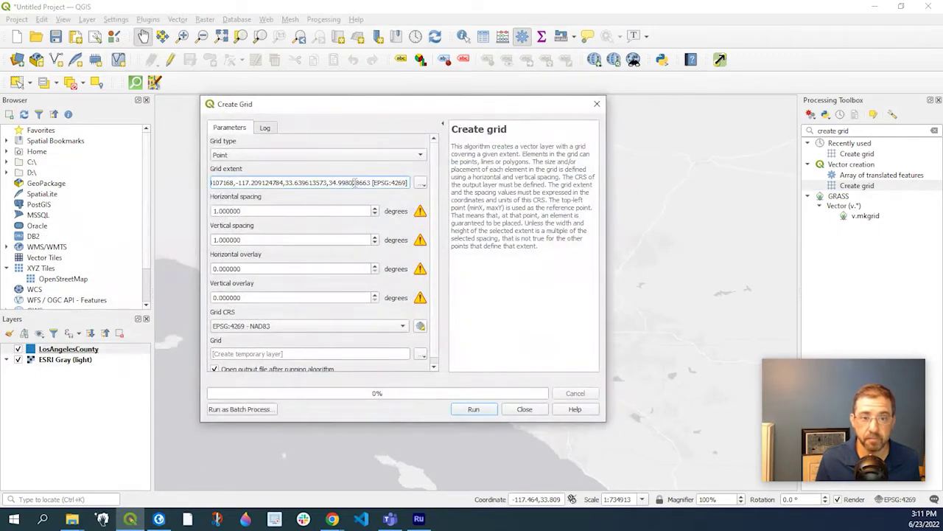
pyautogui.doubleClick(354, 182)
pyautogui.tripleClick(354, 182)
pyautogui.press('BackSpace')
# Step: Confirm Point grid type and bring up the Calculate from Layer extent options
pyautogui.click(372, 155)
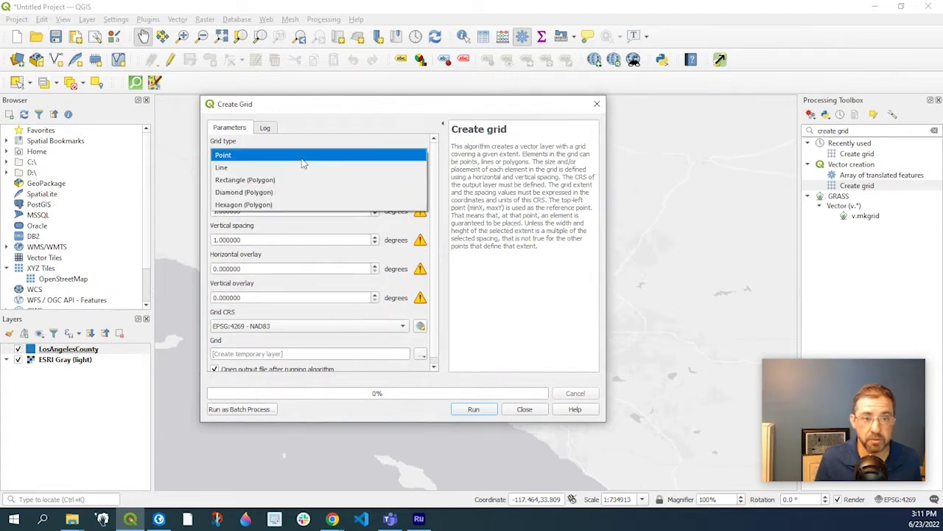
pyautogui.click(298, 158)
pyautogui.click(420, 182)
pyautogui.moveTo(467, 198)
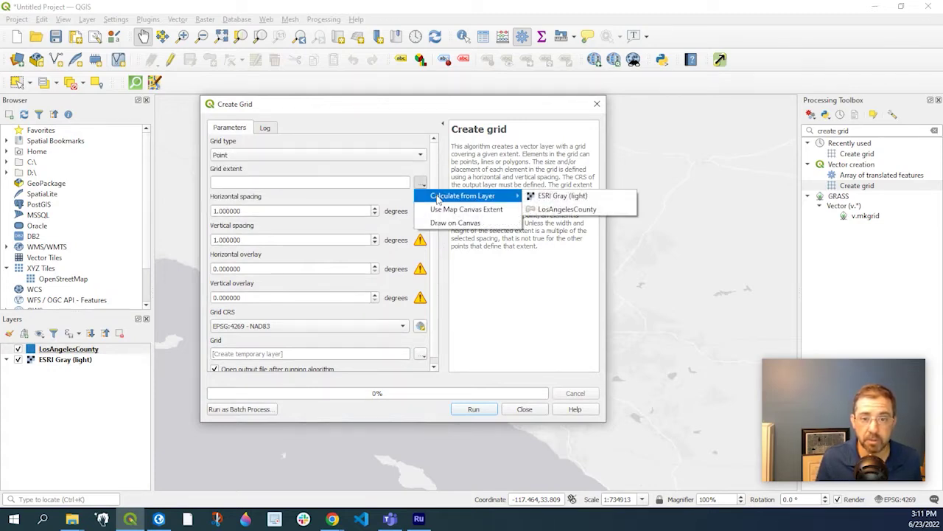
# Step: Use the LosAngelesCounty extent and set spacing to 0.25 horizontal, 0.025 vertical
pyautogui.click(546, 211)
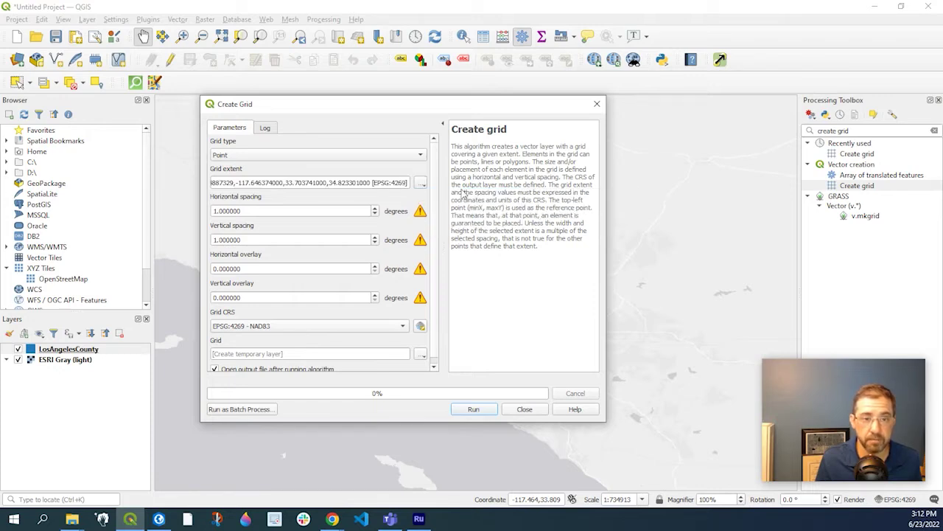
pyautogui.doubleClick(271, 210)
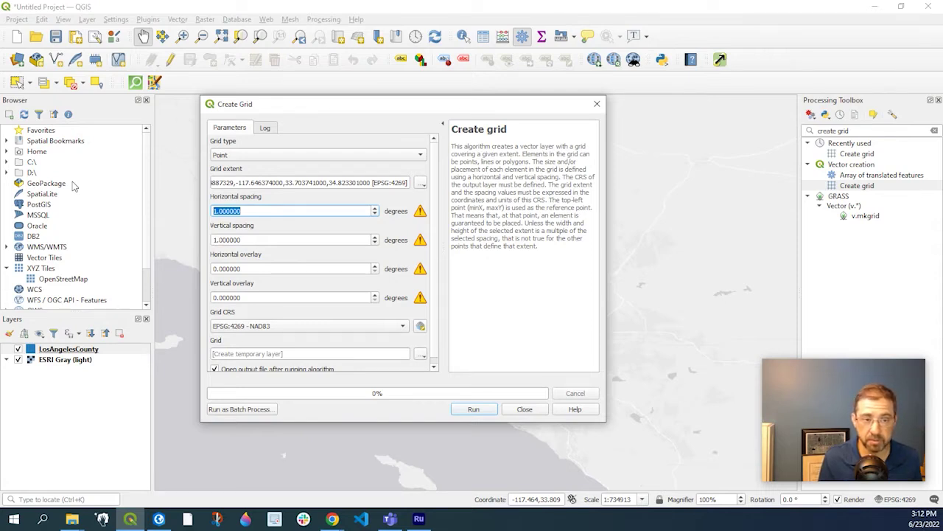
pyautogui.write('0.25')
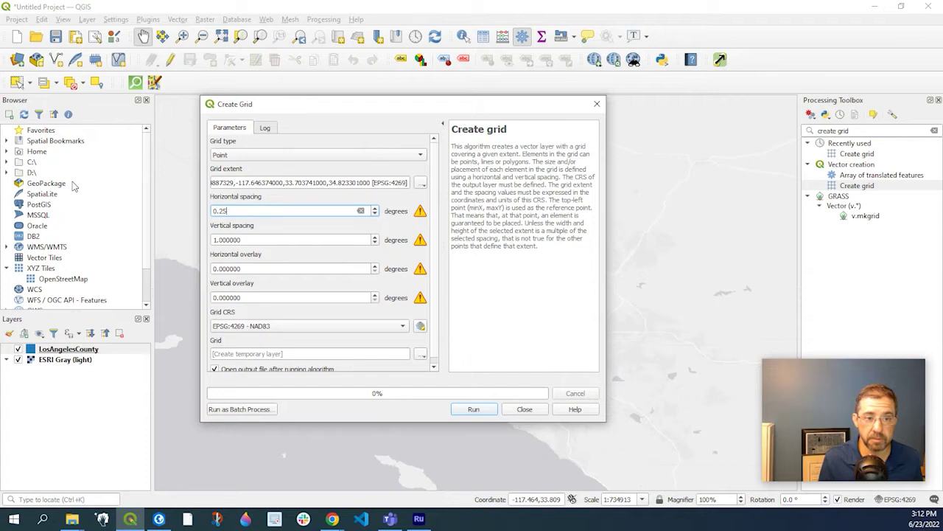
pyautogui.press('Tab')
pyautogui.write('.025')
pyautogui.press('Tab')
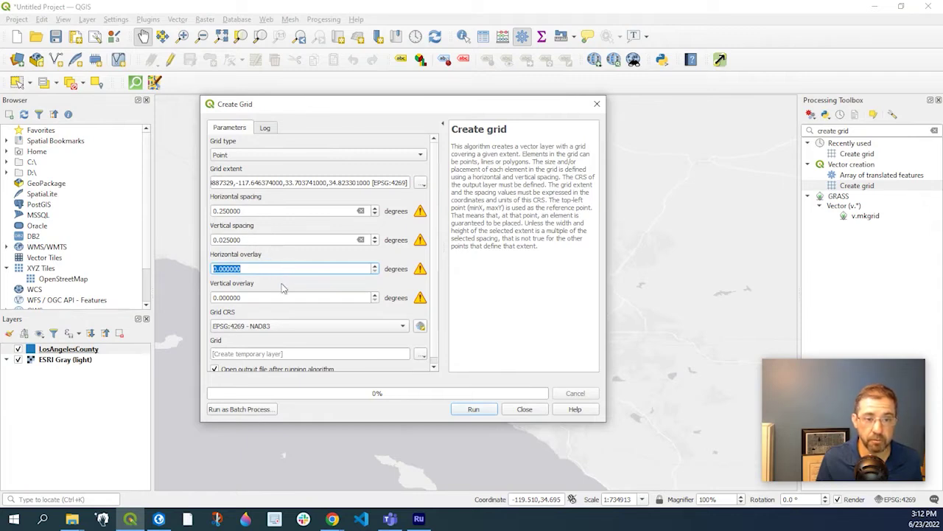
pyautogui.scroll(-1, 282, 291)
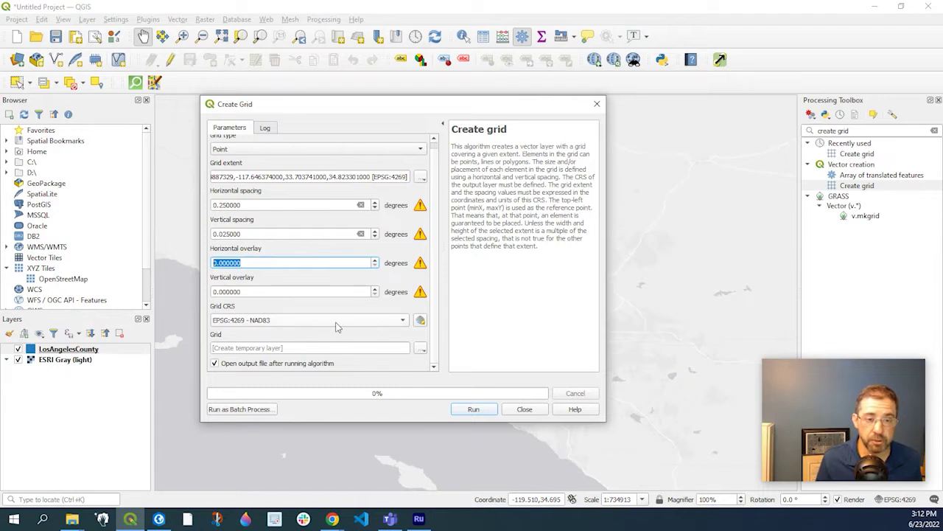
pyautogui.rightClick(77, 353)
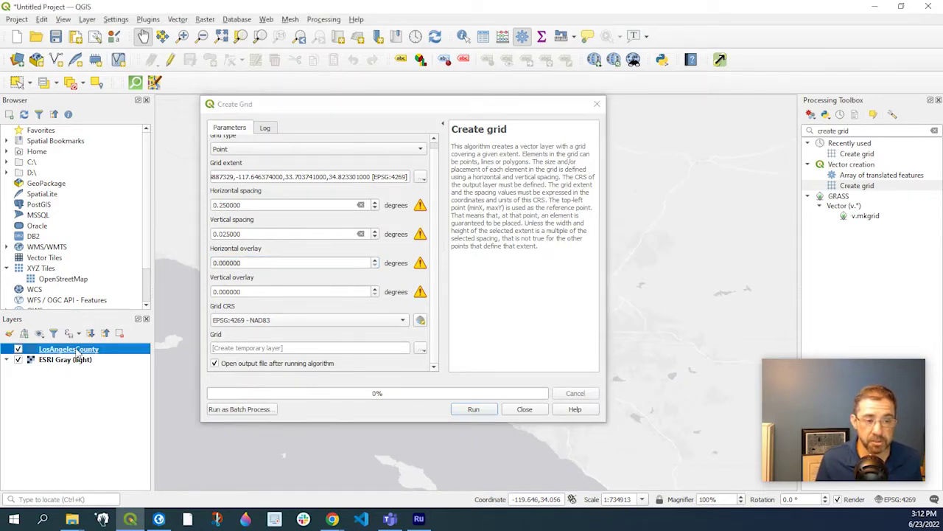
pyautogui.click(100, 342)
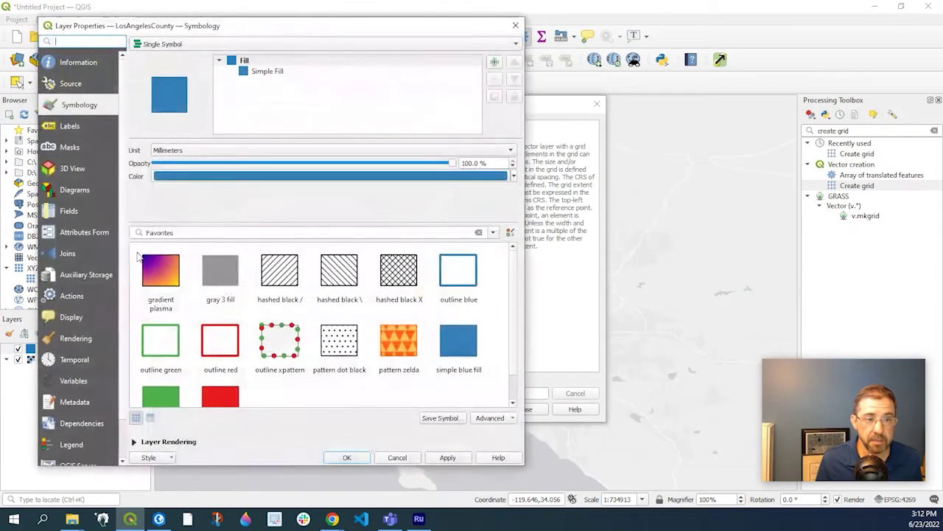
pyautogui.click(73, 84)
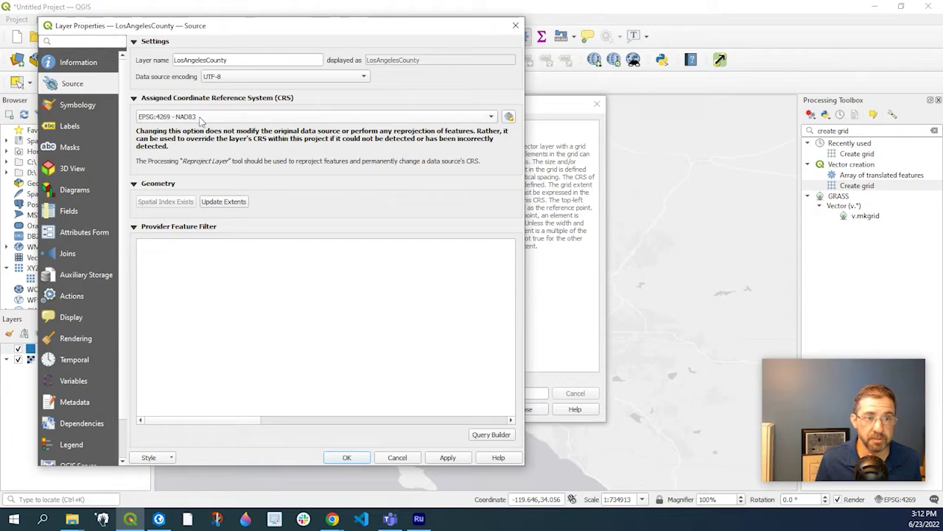
pyautogui.moveTo(247, 33); pyautogui.dragTo(666, 62)
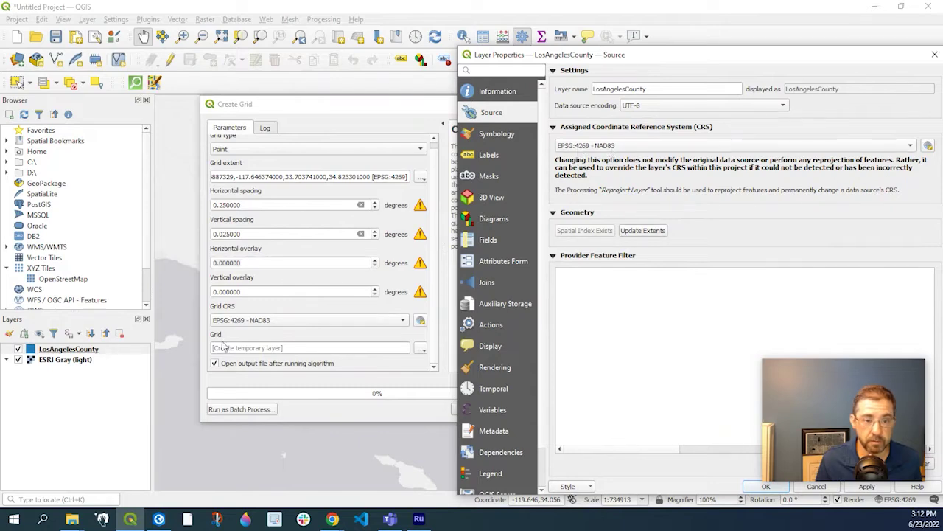
pyautogui.moveTo(829, 57); pyautogui.dragTo(746, 58)
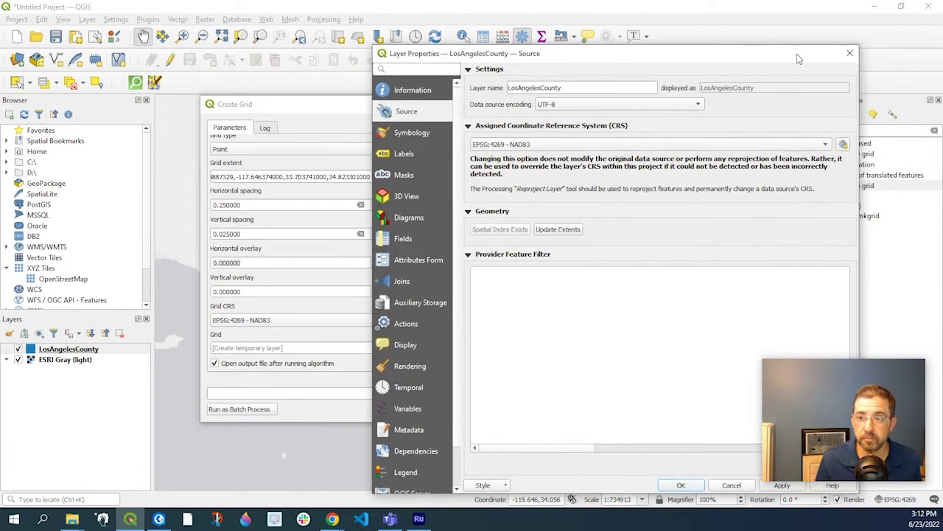
pyautogui.click(849, 56)
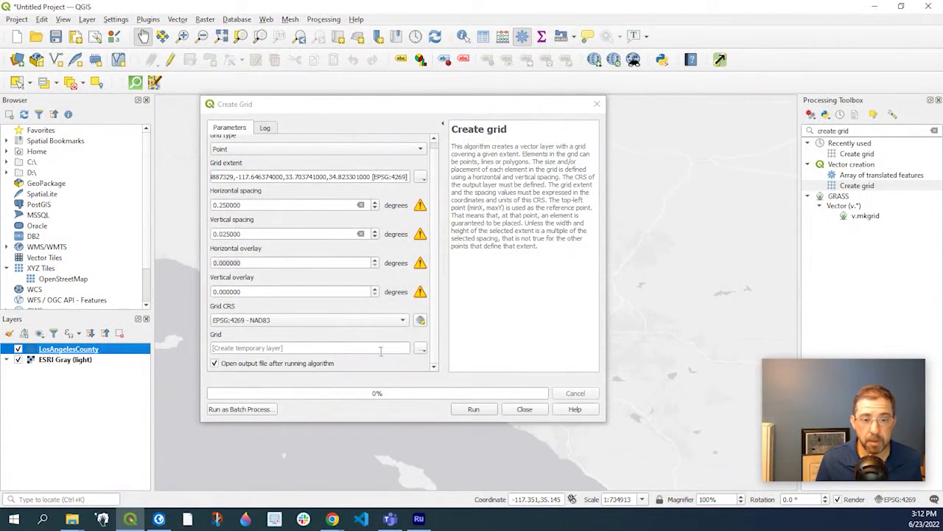
# Step: Keep the output as a temporary layer, run the point grid, and close the dialog
pyautogui.click(419, 349)
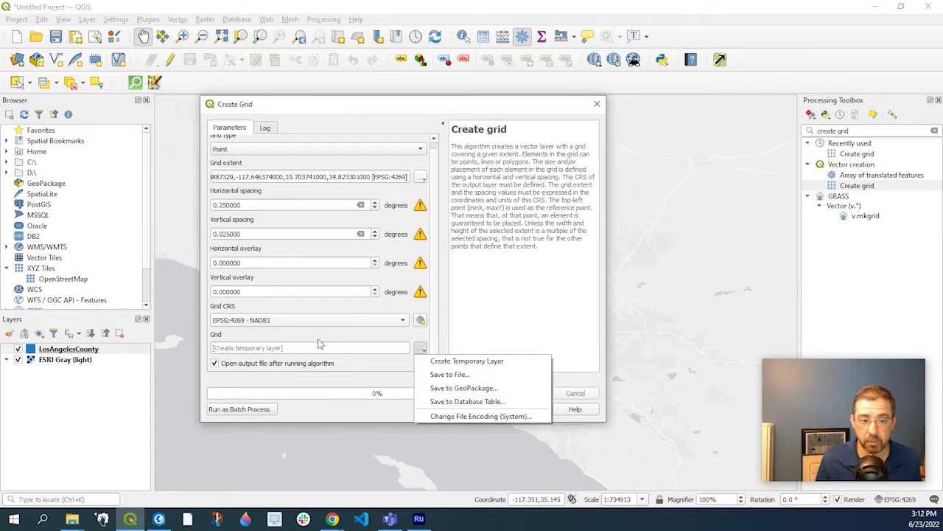
pyautogui.click(451, 323)
pyautogui.click(478, 411)
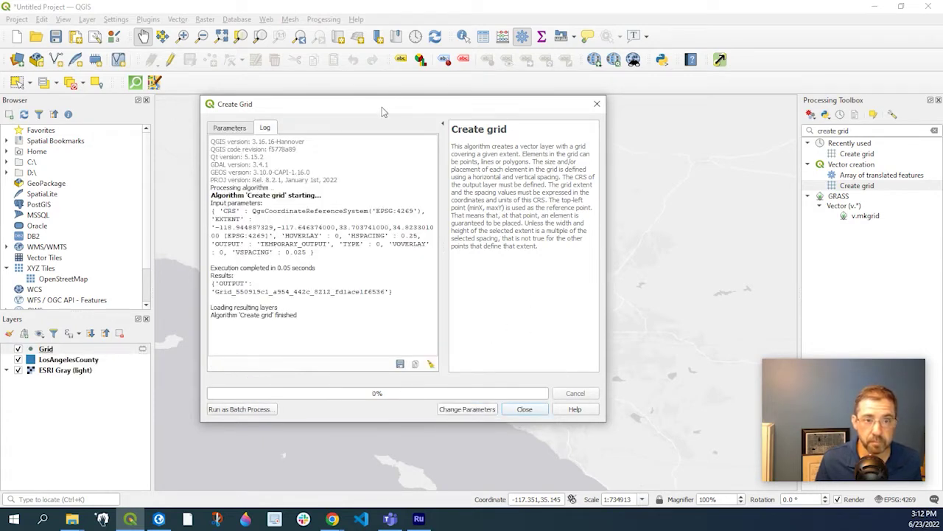
pyautogui.click(532, 408)
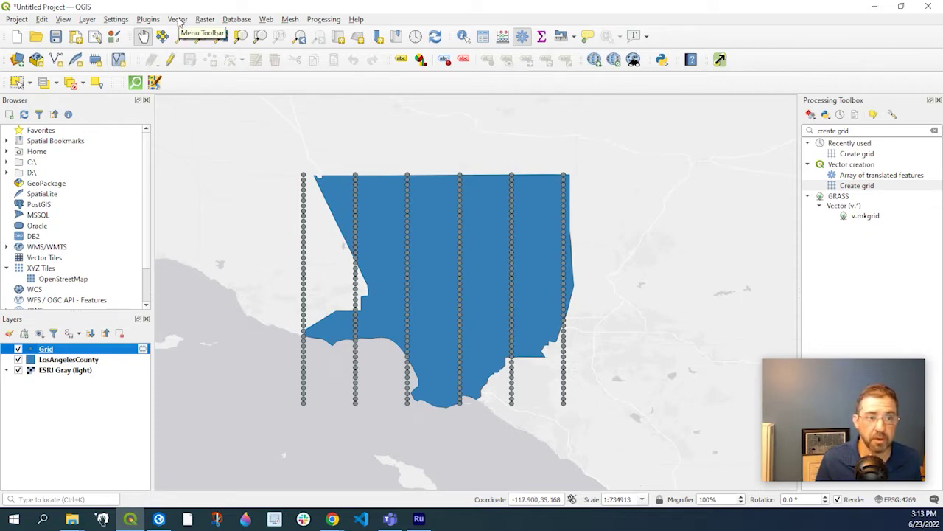
# Step: Browse the Layer menu looking for the Create Grid tool
pyautogui.click(88, 20)
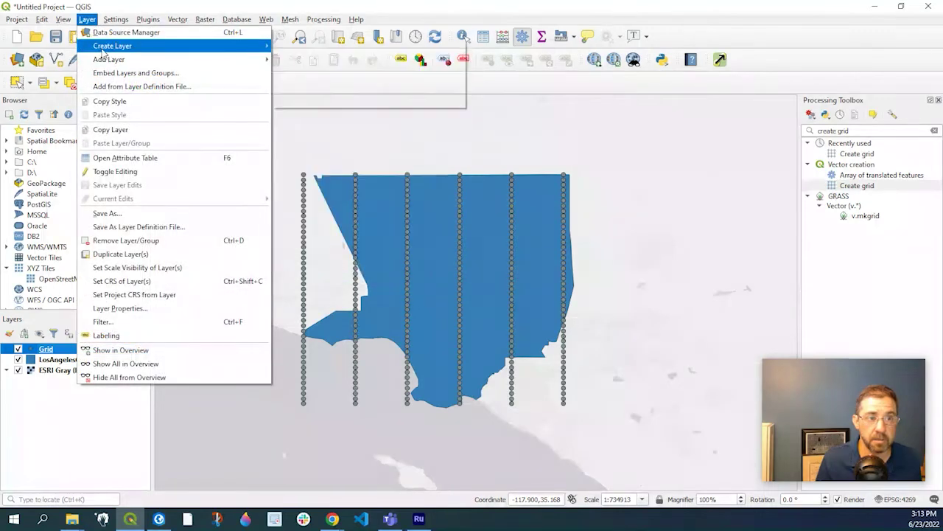
pyautogui.moveTo(103, 47)
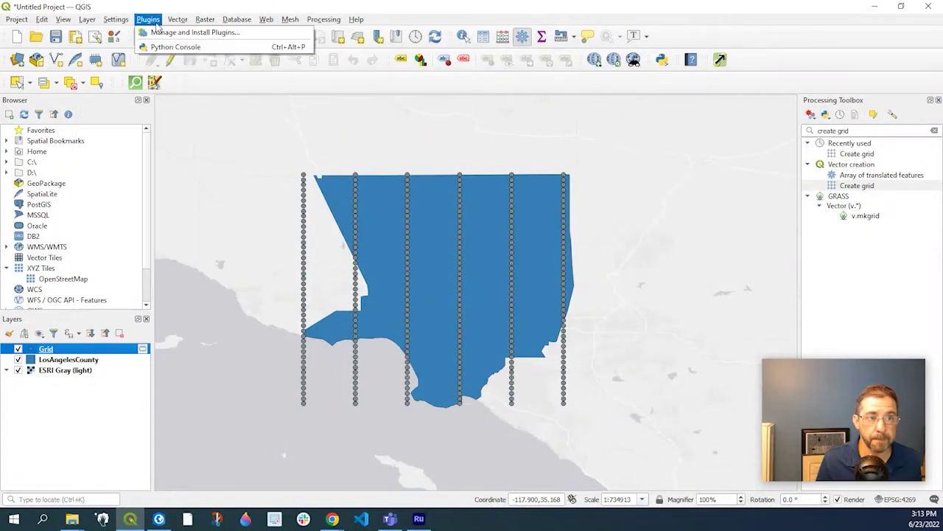
# Step: Open Create Grid, choose Line grid type, and take the extent from LosAngelesCounty
pyautogui.moveTo(177, 19)
pyautogui.moveTo(193, 100)
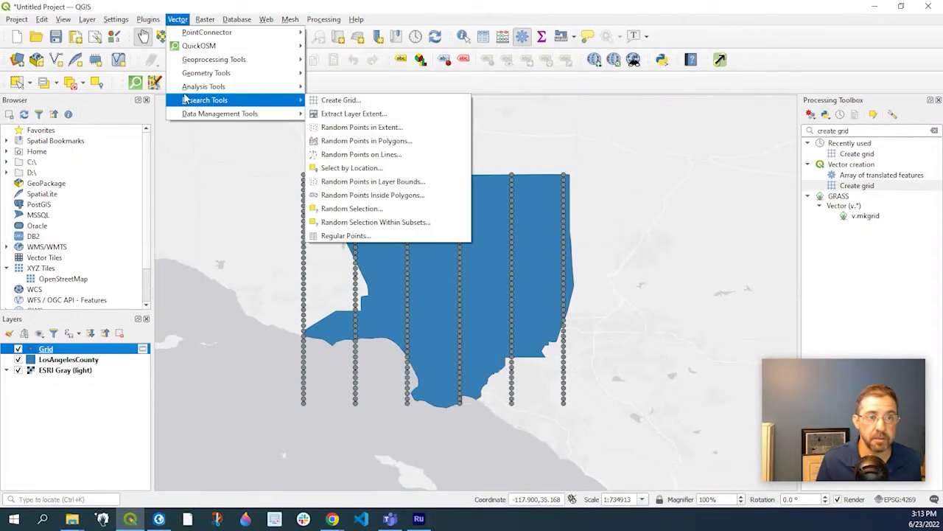
pyautogui.click(342, 105)
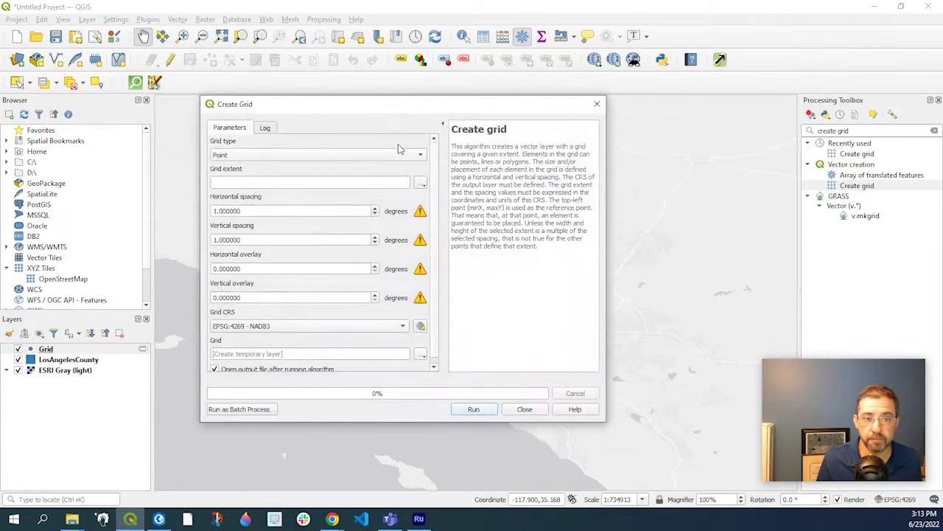
pyautogui.click(421, 156)
pyautogui.click(371, 167)
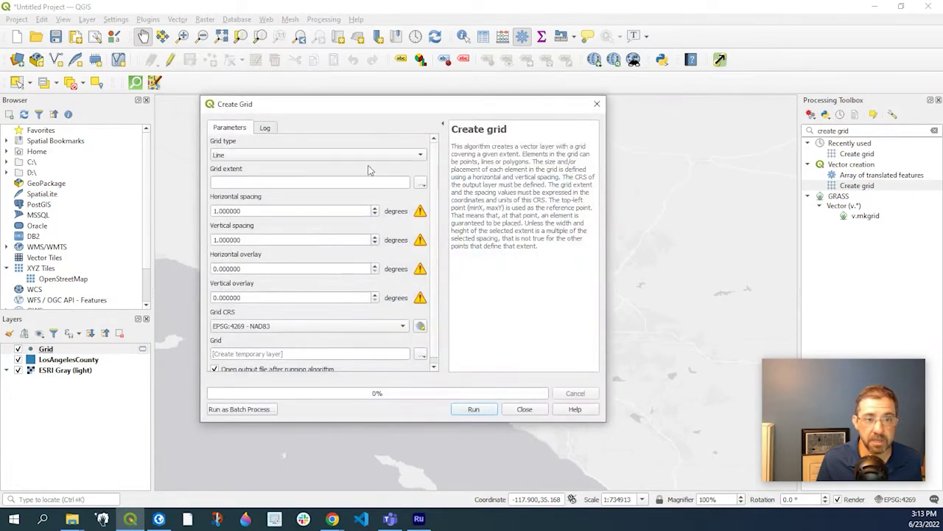
pyautogui.click(421, 183)
pyautogui.moveTo(435, 196)
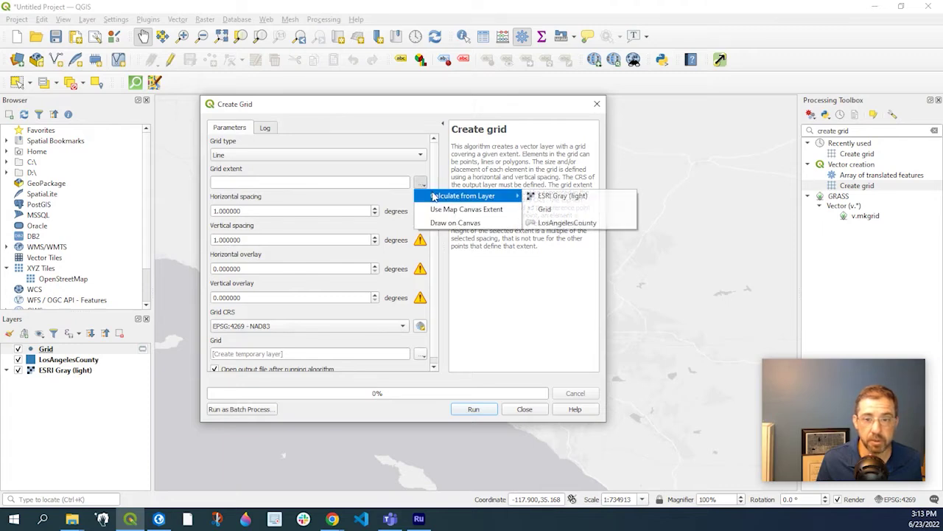
pyautogui.click(569, 223)
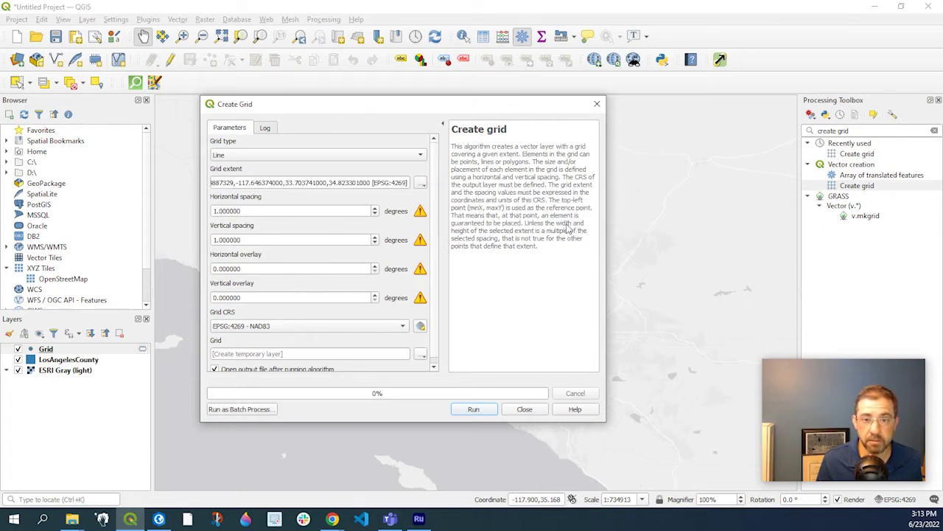
# Step: Set horizontal and vertical spacing to 0.25, run the line grid, and close the dialog
pyautogui.click(255, 211)
pyautogui.hotkey('ctrl', 'a')
pyautogui.write('0.')
pyautogui.press('Tab')
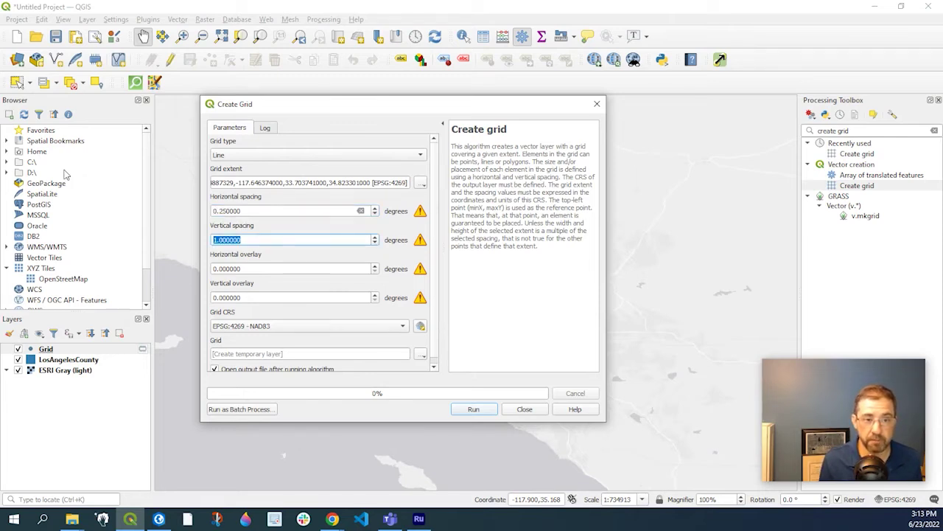
pyautogui.write('03')
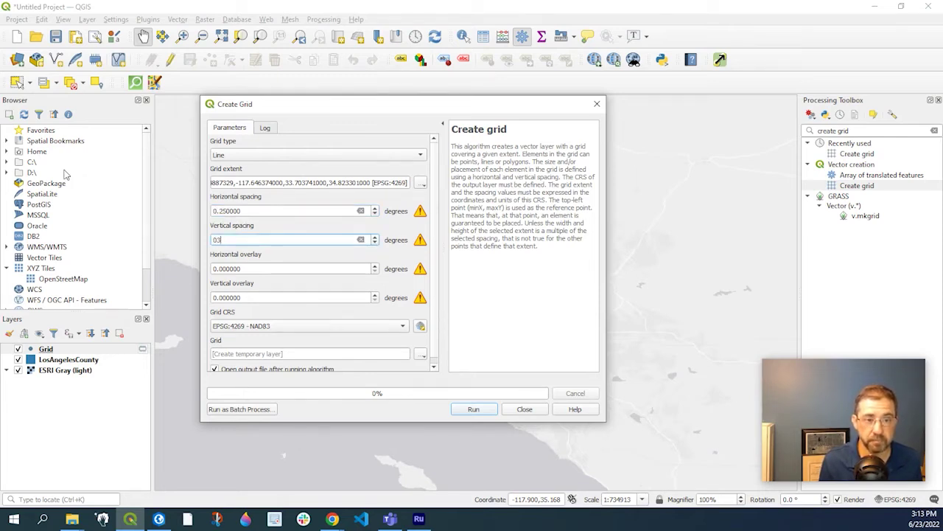
pyautogui.press('BackSpace')
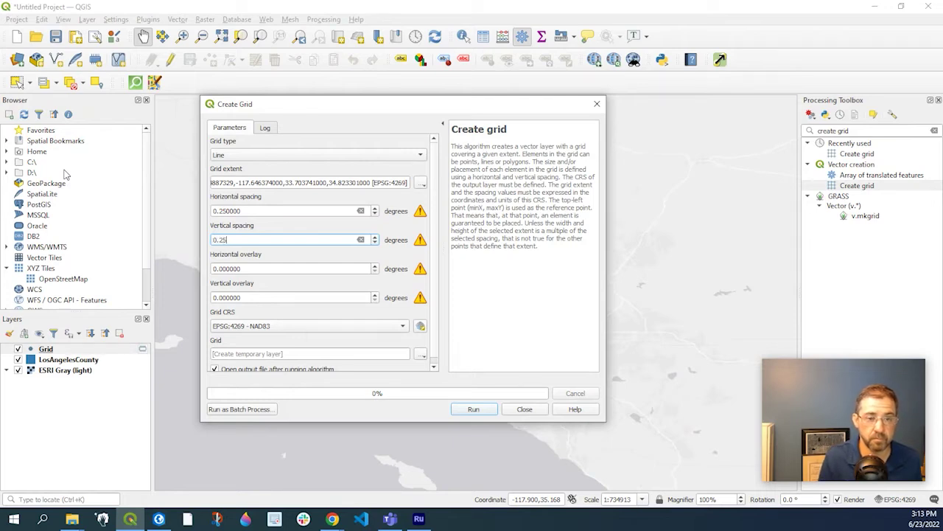
pyautogui.write('.25')
pyautogui.press('Tab')
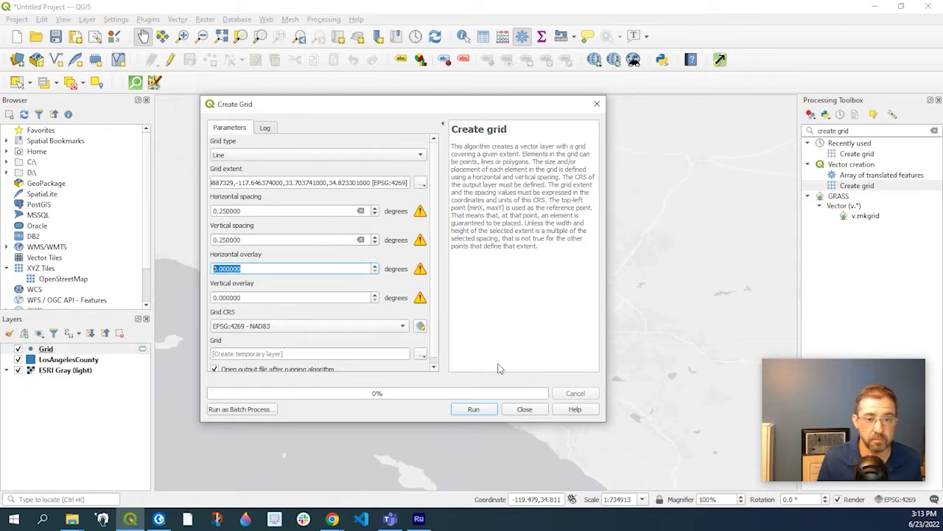
pyautogui.click(478, 410)
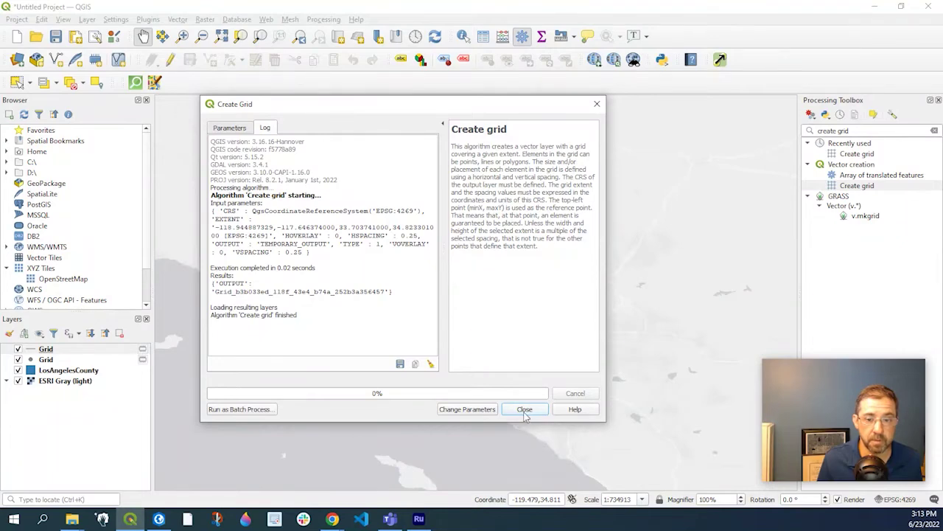
pyautogui.click(524, 410)
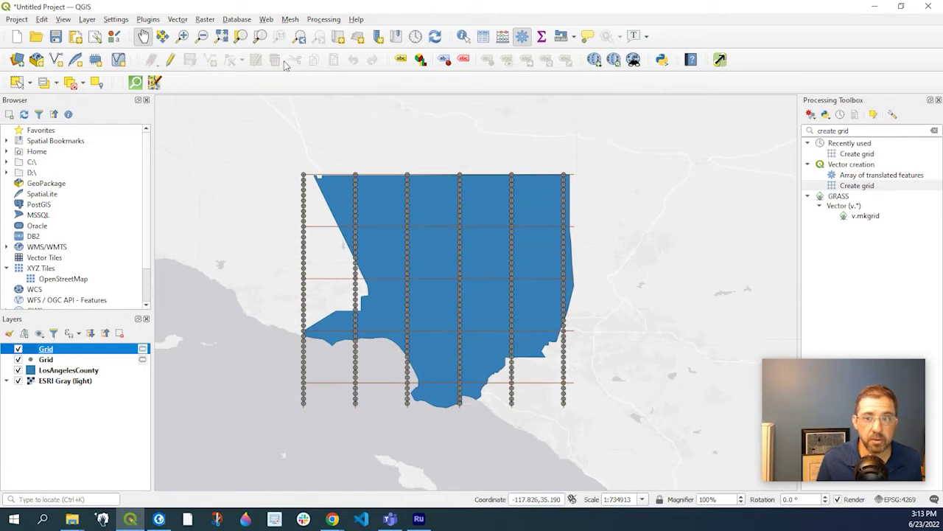
# Step: Open Create Grid from Vector > Research Tools
pyautogui.click(183, 21)
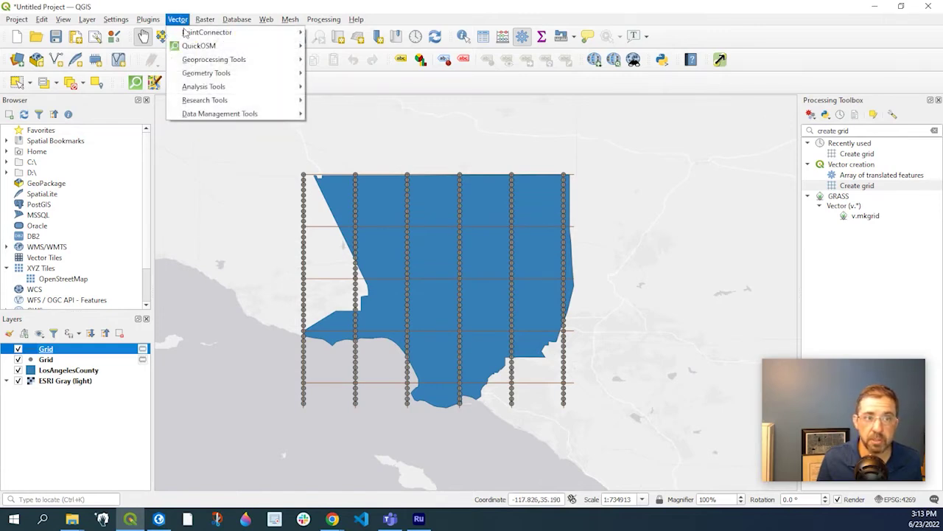
pyautogui.moveTo(201, 103)
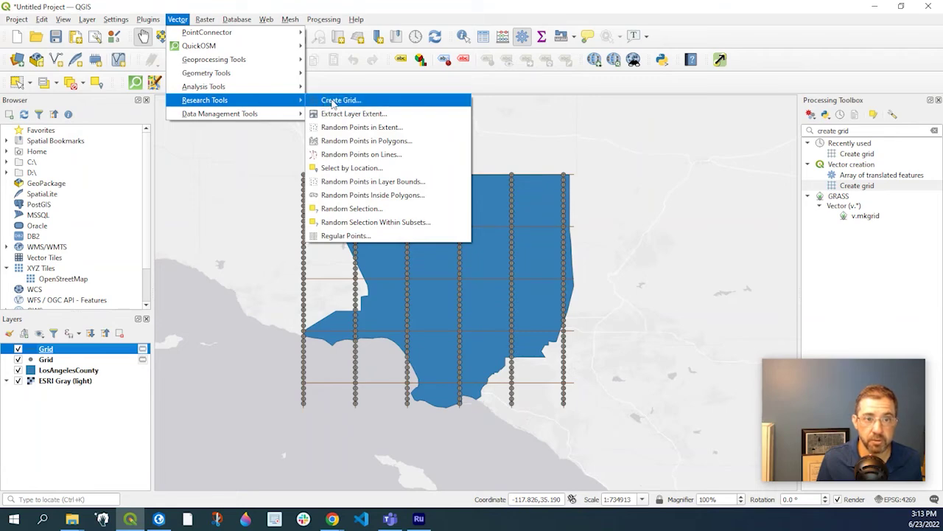
pyautogui.click(333, 101)
# Step: Choose Rectangle (Polygon) grid type with the extent calculated from LosAngelesCounty
pyautogui.click(419, 155)
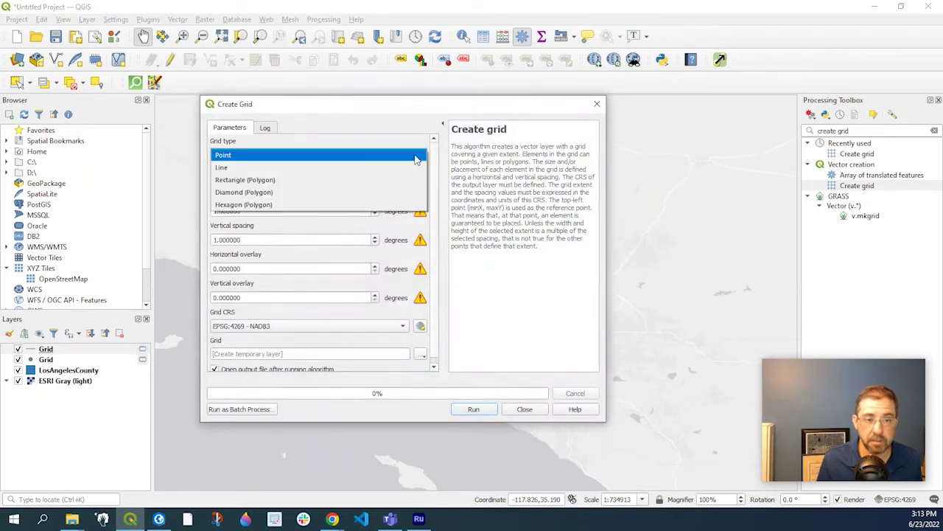
pyautogui.click(291, 180)
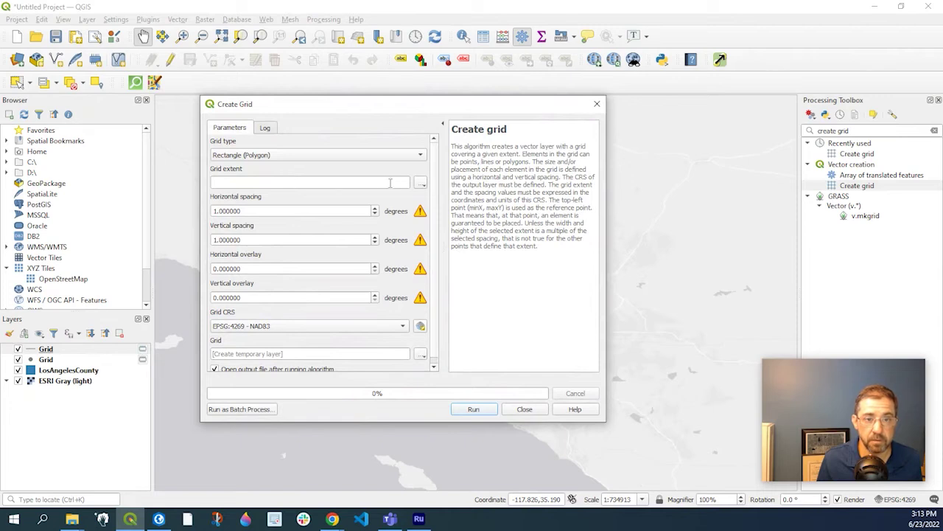
pyautogui.click(420, 183)
pyautogui.moveTo(440, 201)
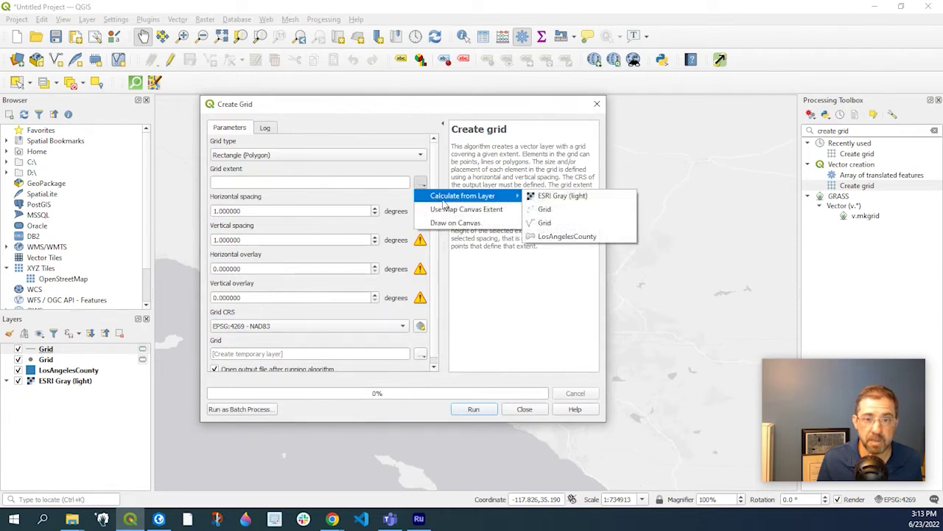
pyautogui.click(564, 237)
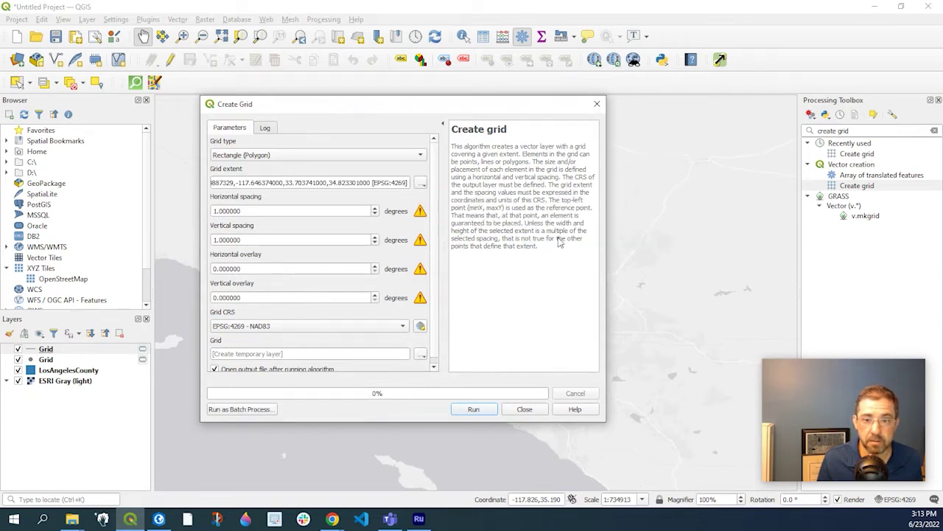
# Step: Set both spacings to 0.25, run the polygon grid, and close the dialog
pyautogui.click(261, 210)
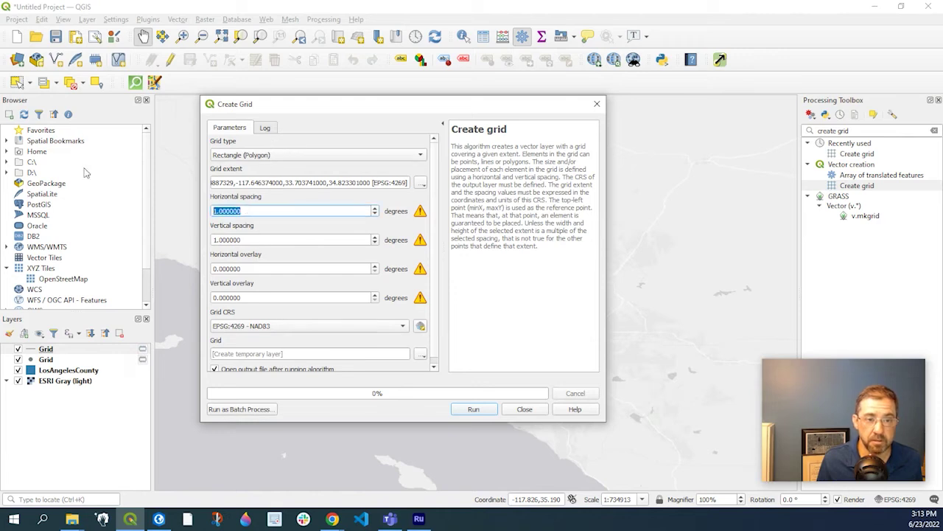
pyautogui.write('0.25')
pyautogui.press('Tab')
pyautogui.write('0')
pyautogui.press('Tab')
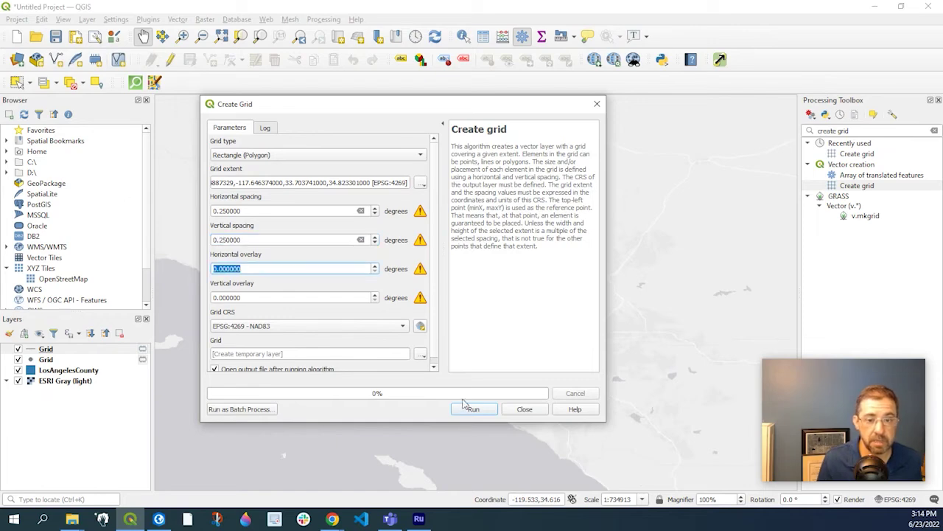
pyautogui.click(471, 410)
pyautogui.click(523, 410)
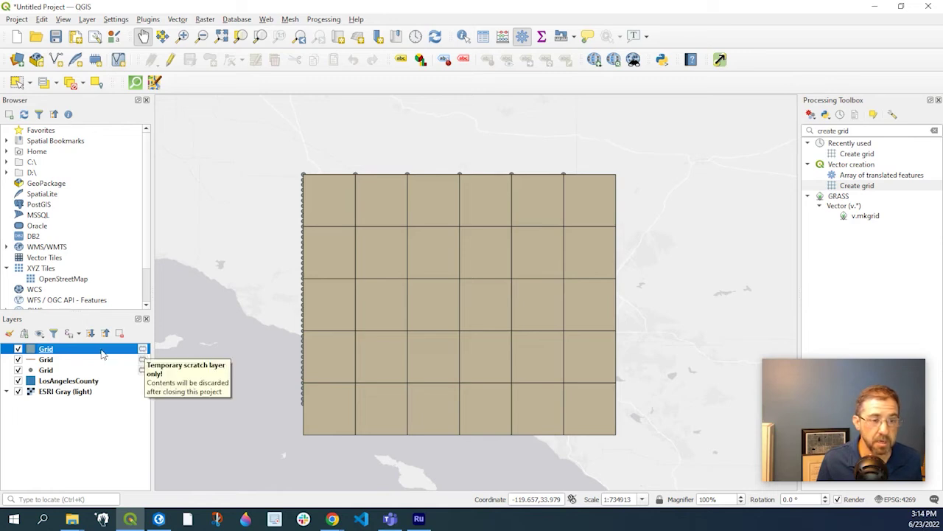
# Step: Open the context menu of the top rectangle polygon Grid layer
pyautogui.rightClick(50, 350)
pyautogui.moveTo(80, 333)
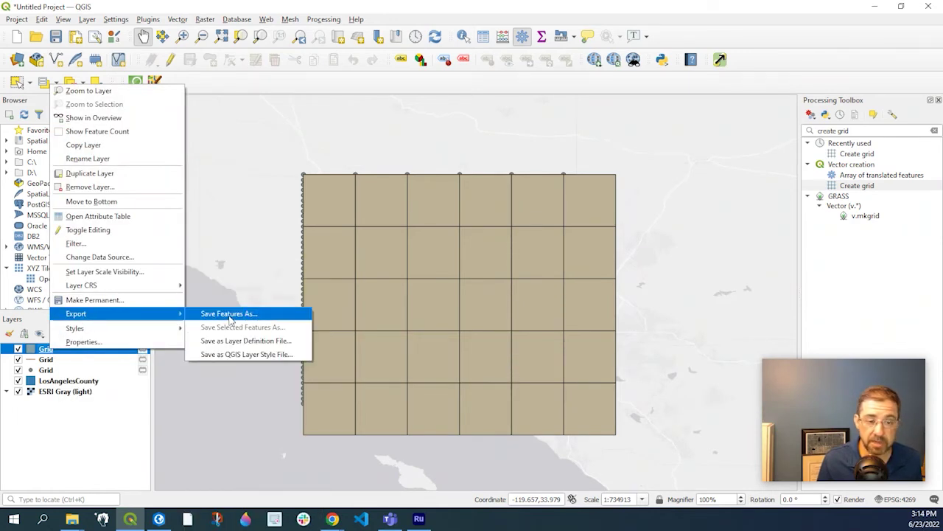
# Step: Reopen Create grid from the Toolbox and check the Grid output save options without changing them
pyautogui.doubleClick(861, 185)
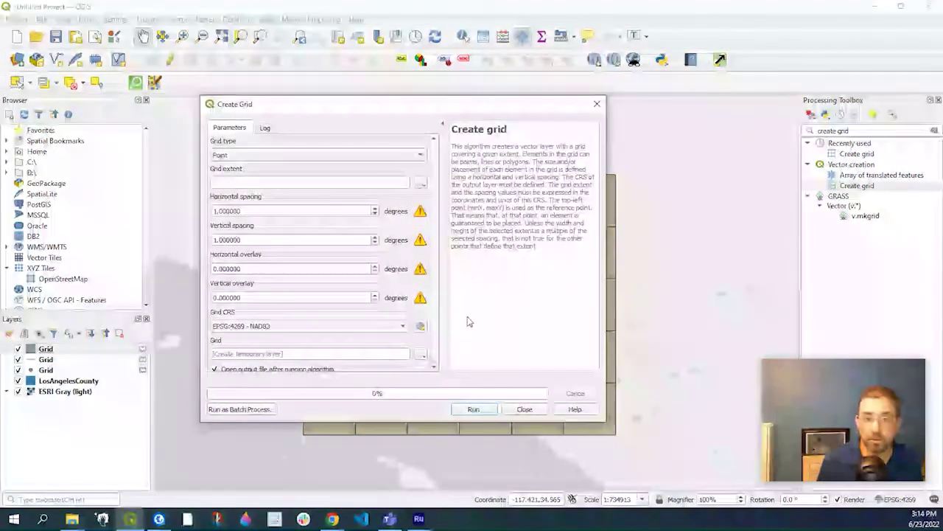
pyautogui.scroll(1, 346, 332)
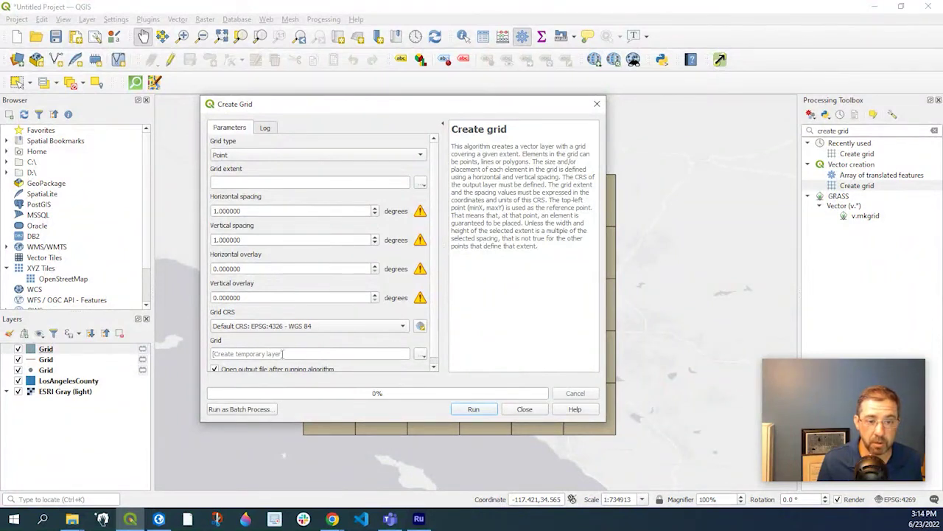
pyautogui.click(419, 356)
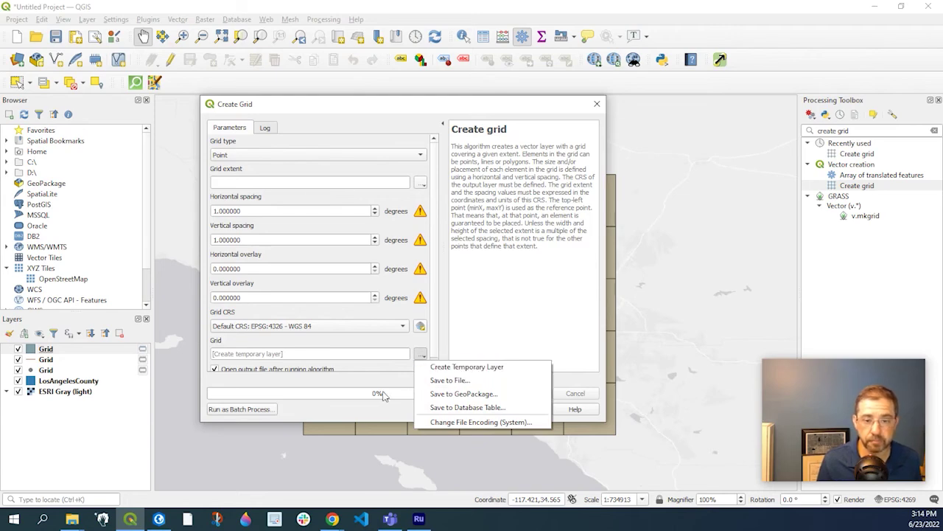
pyautogui.click(330, 402)
pyautogui.click(525, 409)
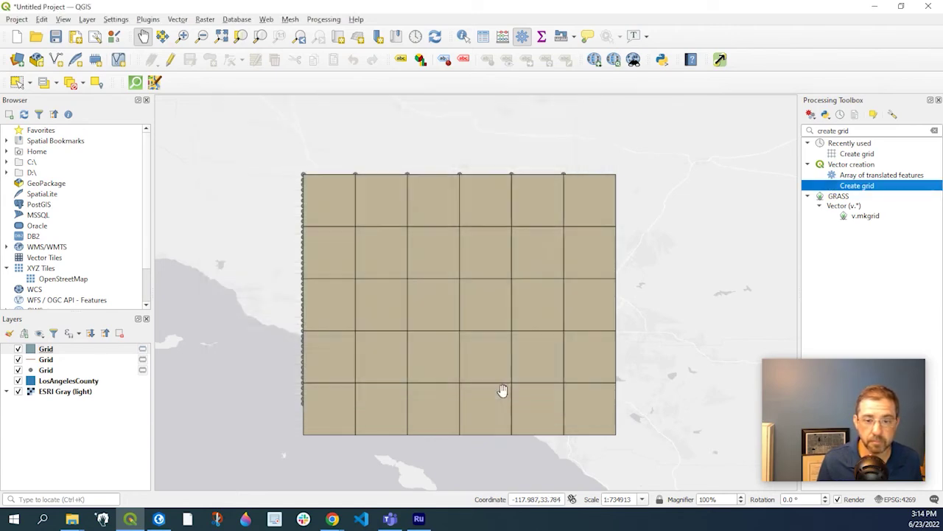
pyautogui.click(18, 349)
pyautogui.click(18, 359)
pyautogui.click(18, 370)
pyautogui.click(18, 369)
pyautogui.click(18, 359)
pyautogui.click(18, 348)
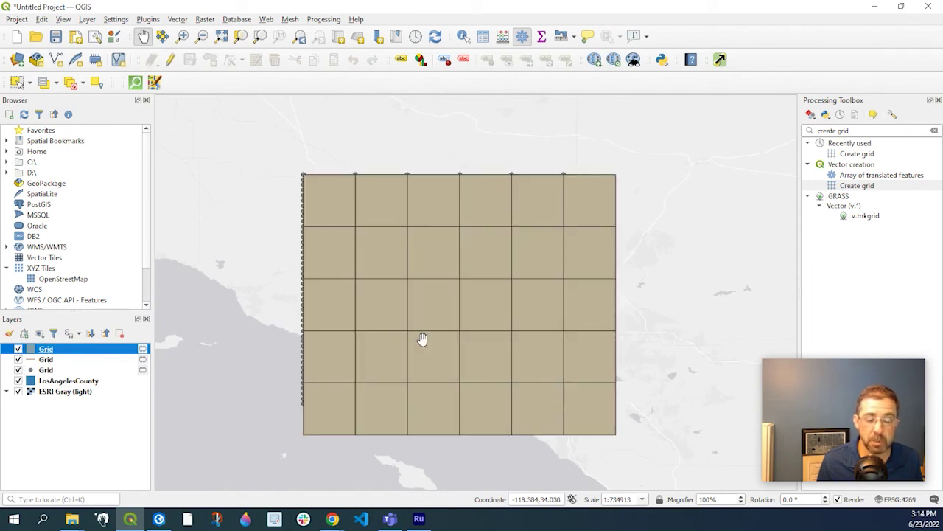